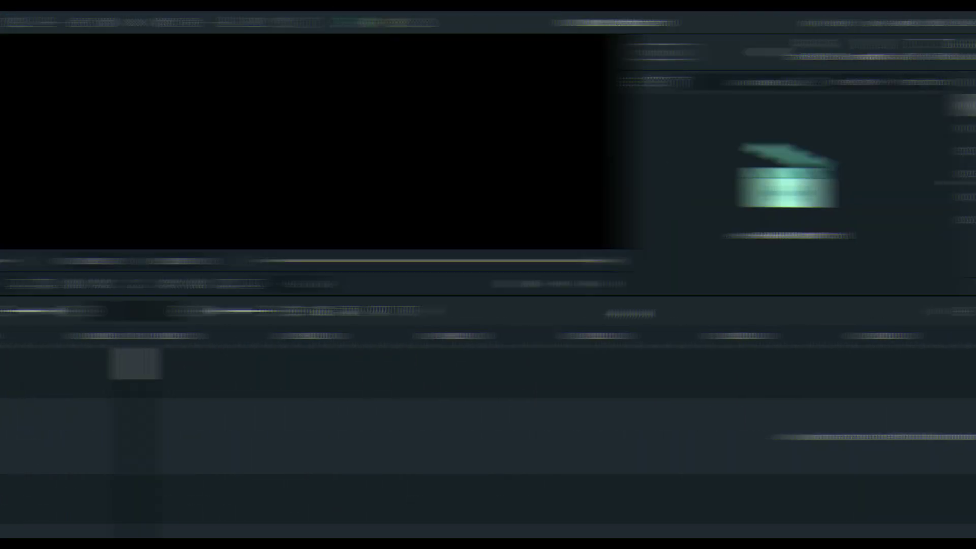
Step: Import the video and music files into the project's media folder and agree to create proxy files
click(787, 192)
drag(670, 390, 214, 127)
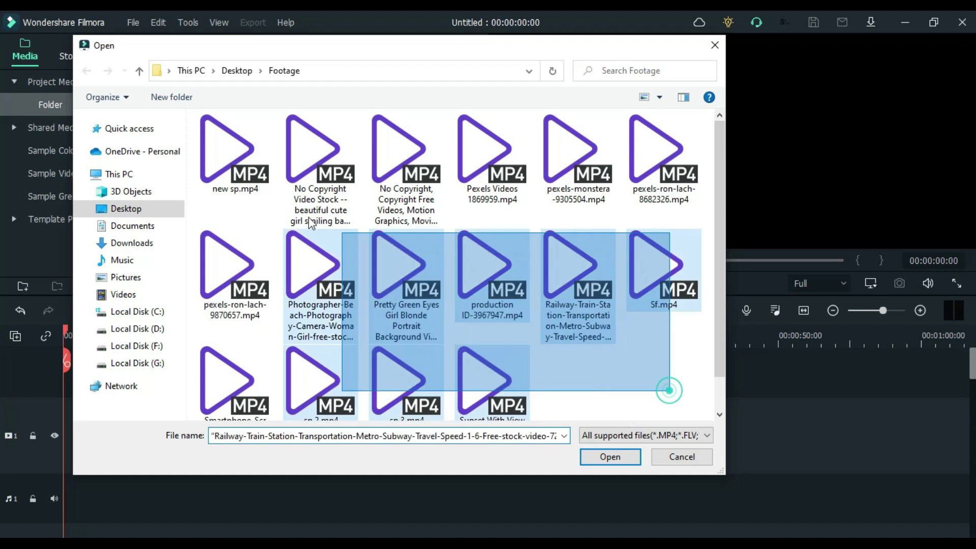
click(600, 456)
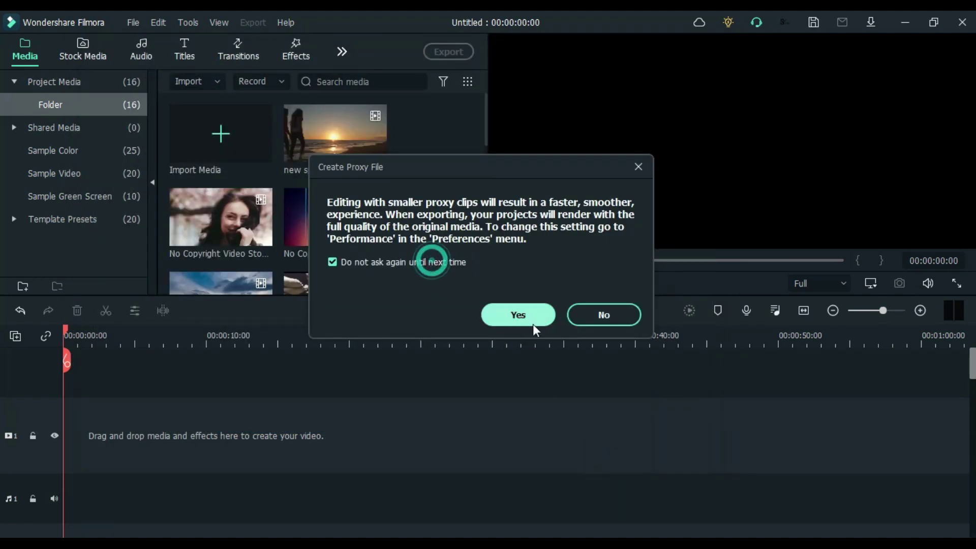
click(517, 315)
Step: Place the azure-soundroll-main-version music at the start of the first audio track and trim its end to about one minute
scroll(465, 245, down, 5)
scroll(465, 245, up, 2)
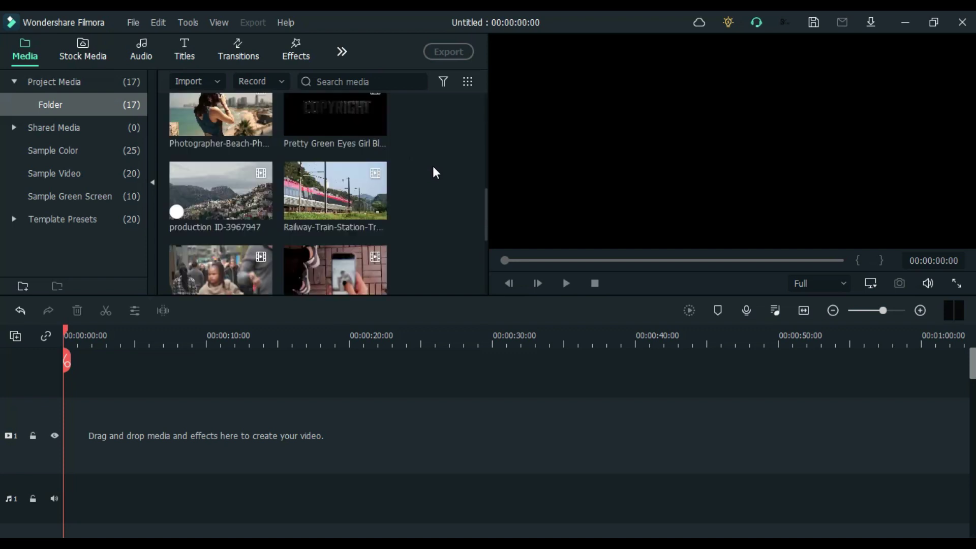
scroll(294, 239, down, 6)
drag(338, 249, 88, 466)
click(803, 311)
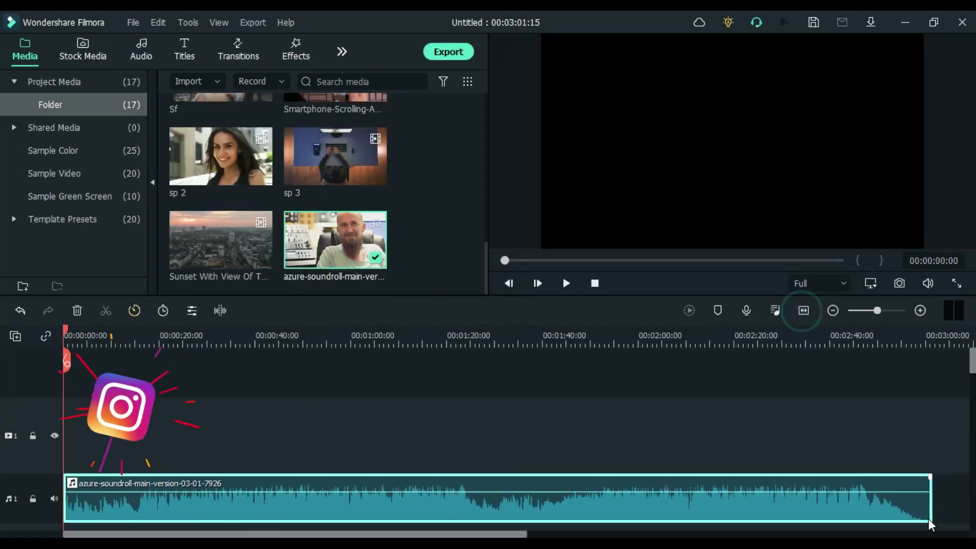
drag(929, 517, 356, 508)
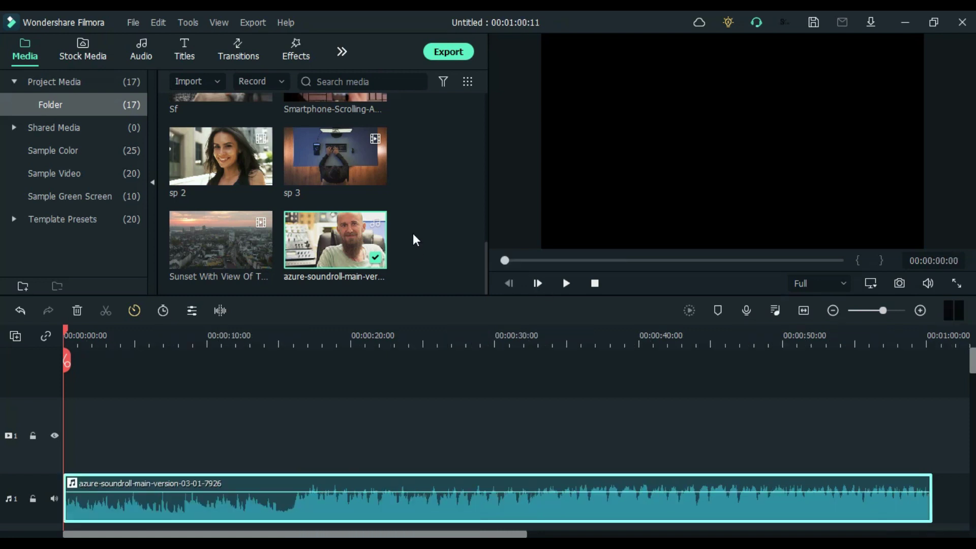
click(413, 233)
Step: Select the video clips from new sp through sp 3, place them together at the start of video track 1, and fit them in the timeline
scroll(441, 198, up, 8)
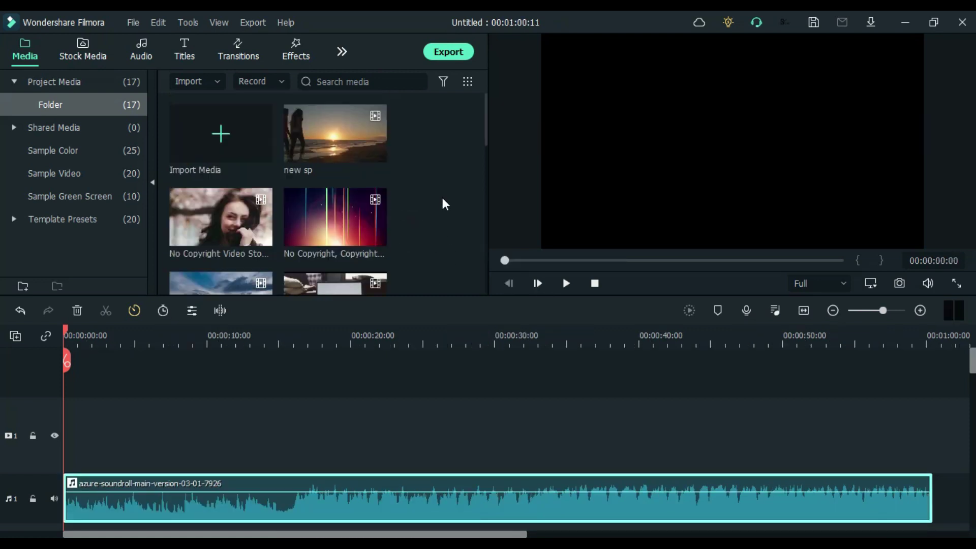
click(361, 142)
ctrl+click(249, 239)
scroll(244, 224, down, 3)
ctrl+click(227, 102)
ctrl+click(330, 108)
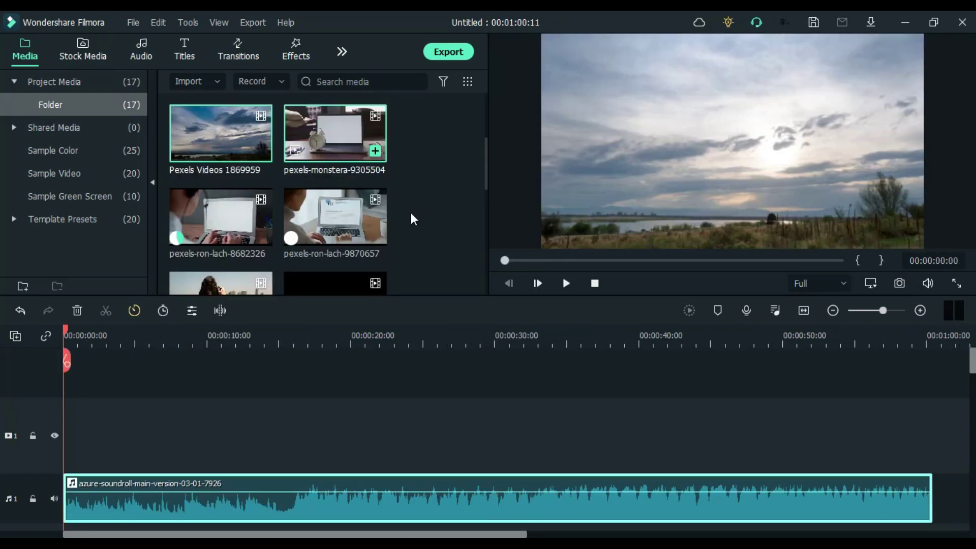
scroll(411, 219, down, 1)
click(566, 283)
key(space)
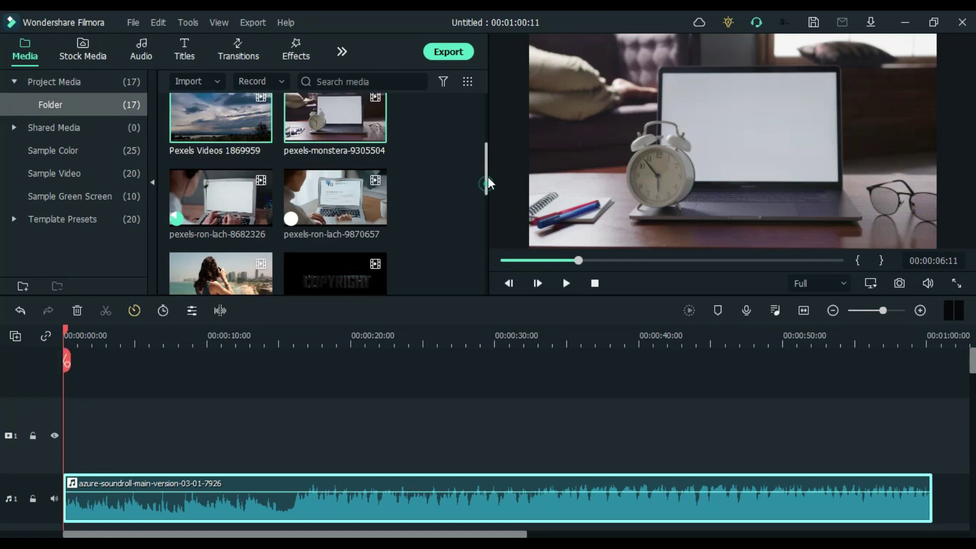
drag(487, 177, 486, 272)
drag(246, 272, 59, 450)
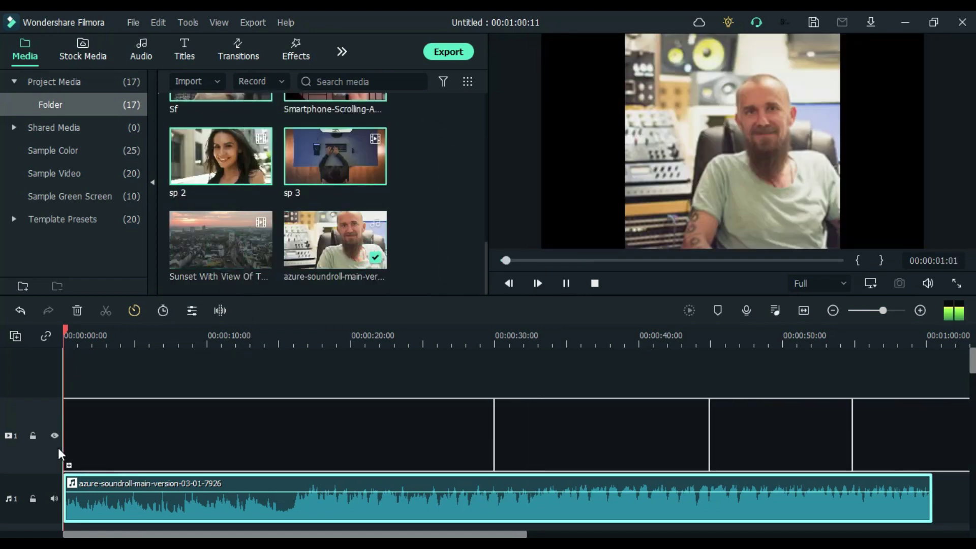
click(558, 310)
click(802, 311)
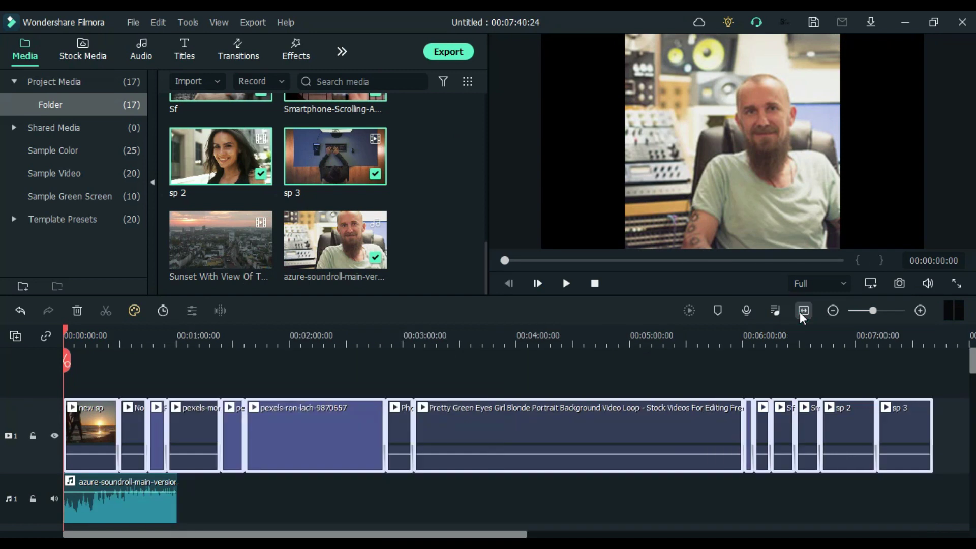
Step: Shorten the opening clips on the video track, ending pexels-ron-lach-8682326 at about 37 seconds and pexels-ron-lach-9870657 at about 44 seconds
click(130, 511)
drag(119, 432, 143, 436)
click(126, 421)
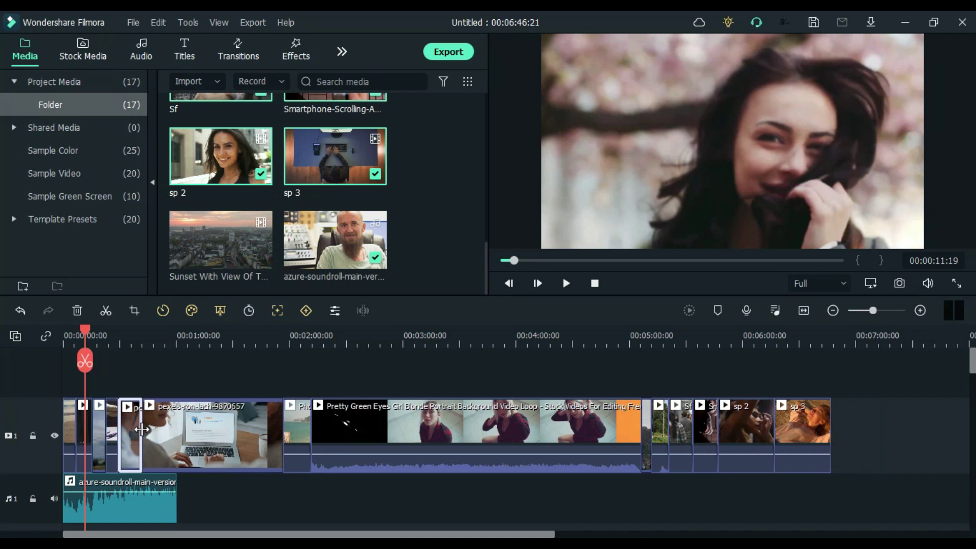
drag(142, 430, 132, 431)
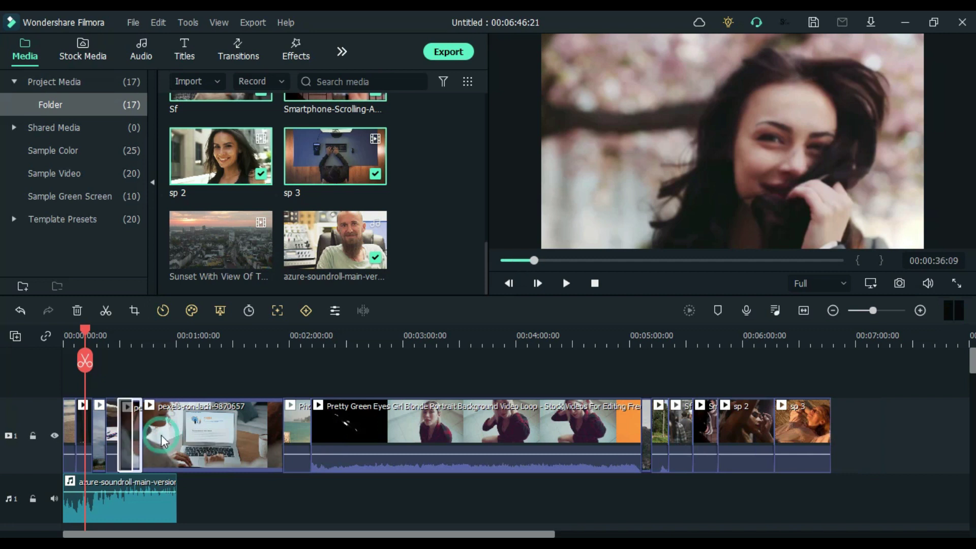
click(161, 436)
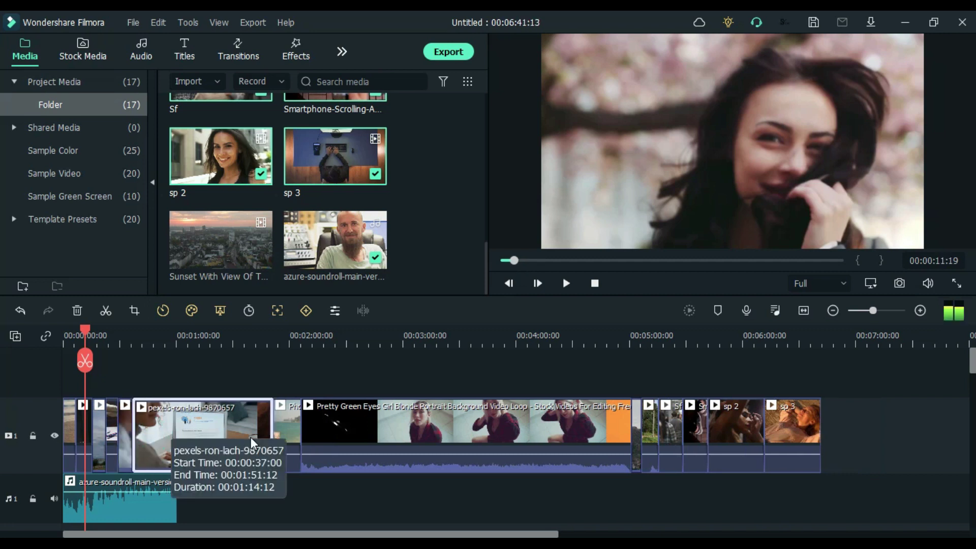
drag(269, 433, 176, 435)
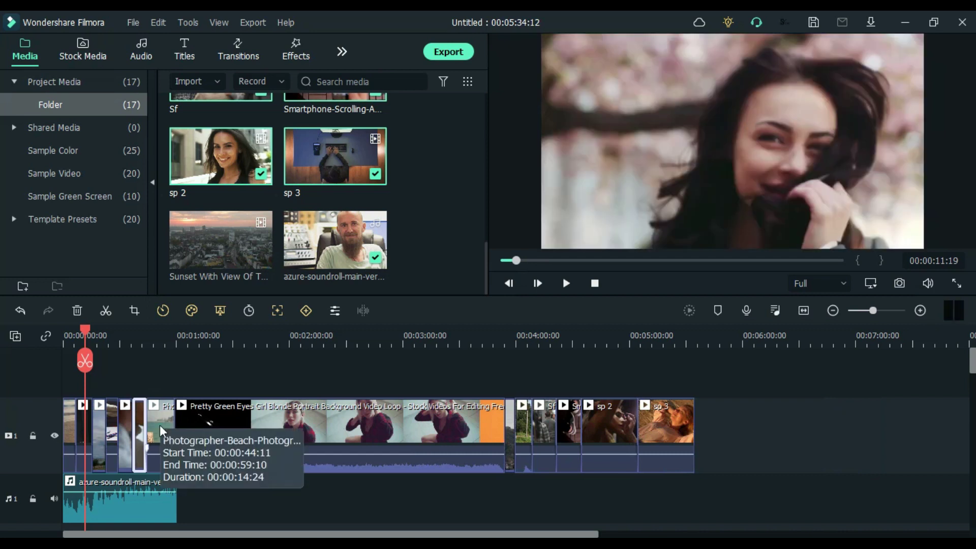
Step: Shorten the Photographer-Beach clip to about 6 seconds and delete the long Pretty Green Eyes clip from the video track
click(160, 425)
drag(173, 423, 158, 426)
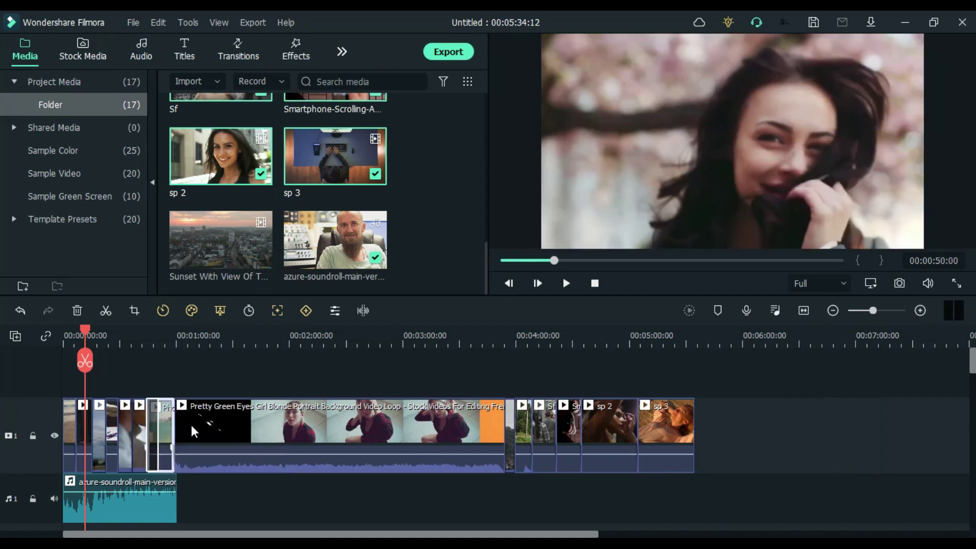
click(191, 431)
key(Delete)
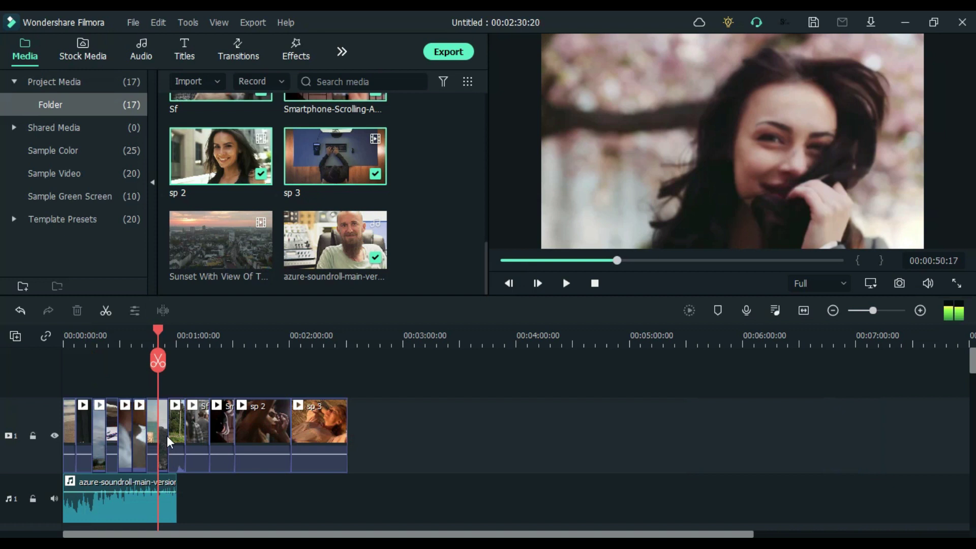
Step: Trim the first six clips, from new sp to pexels-ron-lach-9870657, to about 3 to 4 seconds each
key(shift+z)
click(84, 431)
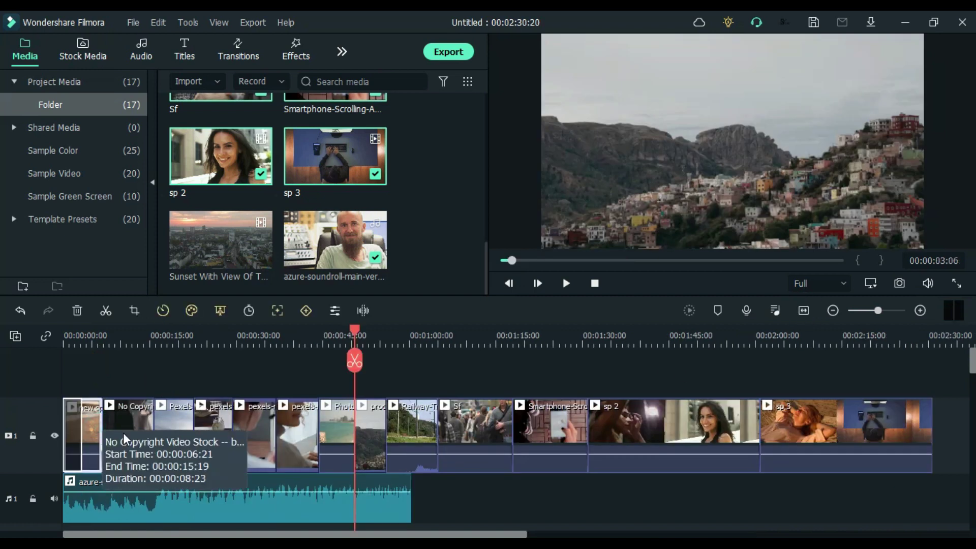
drag(132, 423, 105, 426)
drag(145, 427, 127, 427)
drag(164, 430, 146, 429)
click(179, 435)
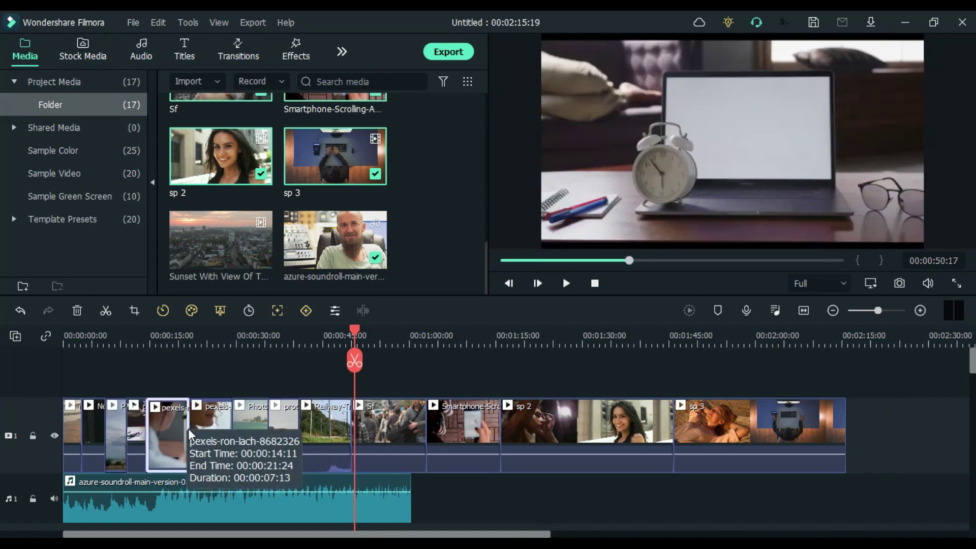
click(206, 429)
mouse_move(189, 438)
mouse_down()
mouse_move(165, 438)
mouse_move(183, 427)
mouse_up()
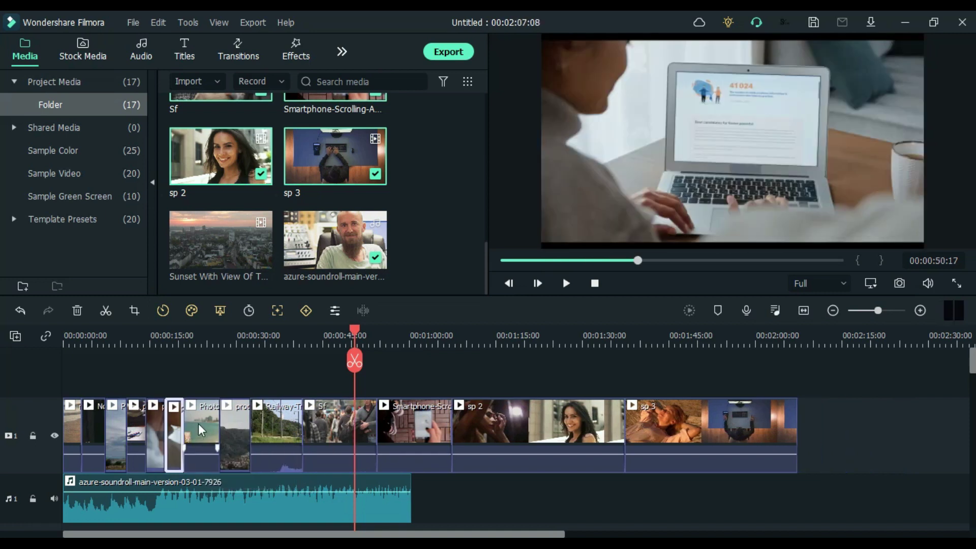
Step: Trim the Photographer-Beach, production ID-3967947 and Railway-Train-Station clips to about 3 seconds each
click(198, 423)
drag(217, 414, 199, 425)
click(215, 430)
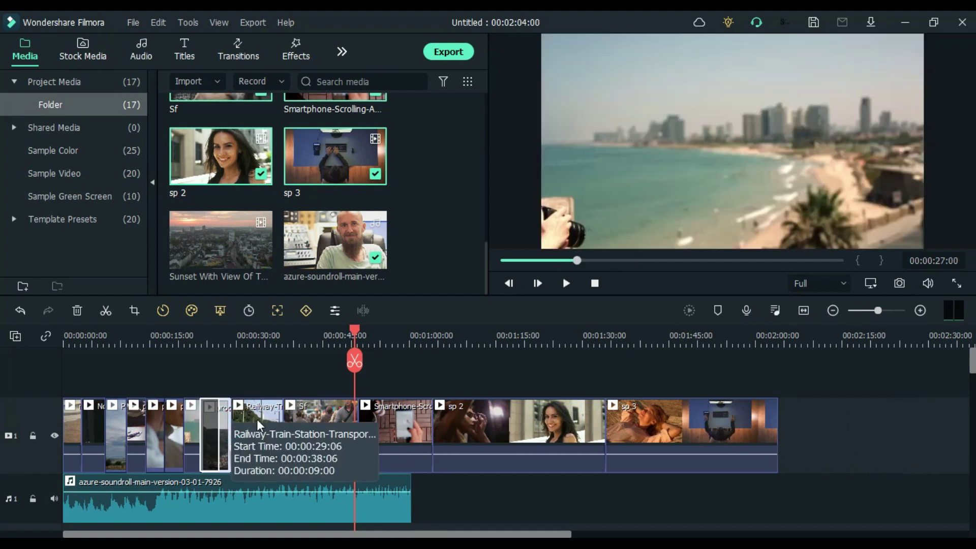
click(257, 419)
drag(270, 423, 237, 425)
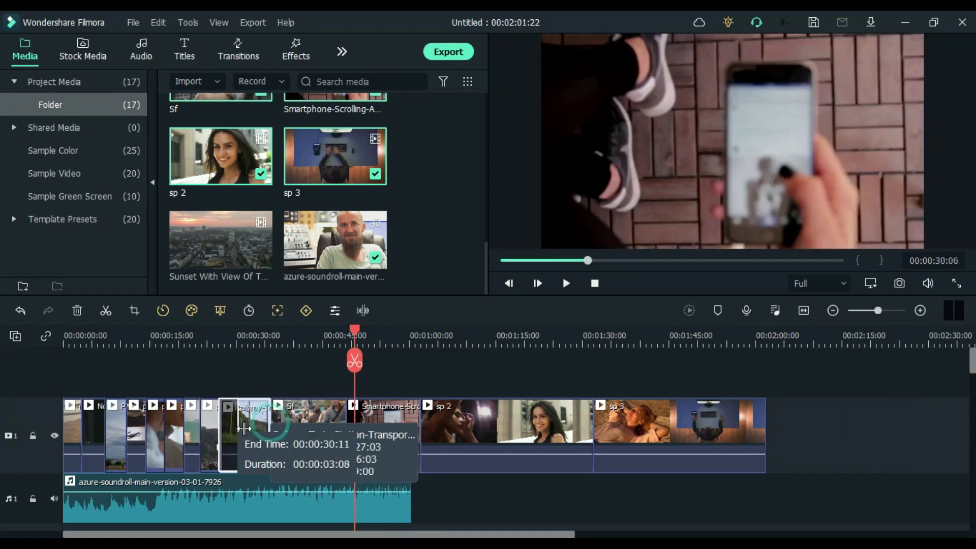
Step: Trim the Sf and Smartphone-Scrolling clips to between 4 and 5 seconds each
click(269, 428)
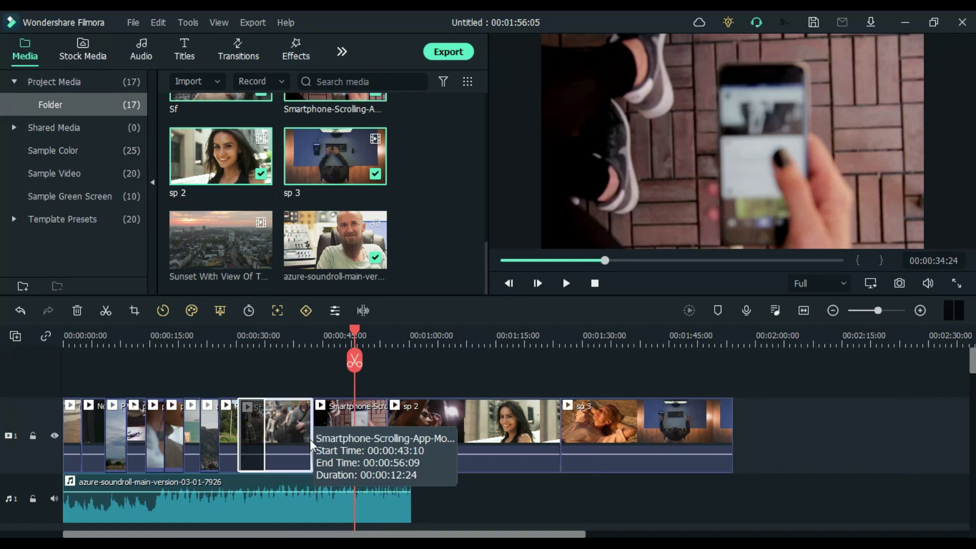
drag(310, 439, 264, 437)
click(291, 424)
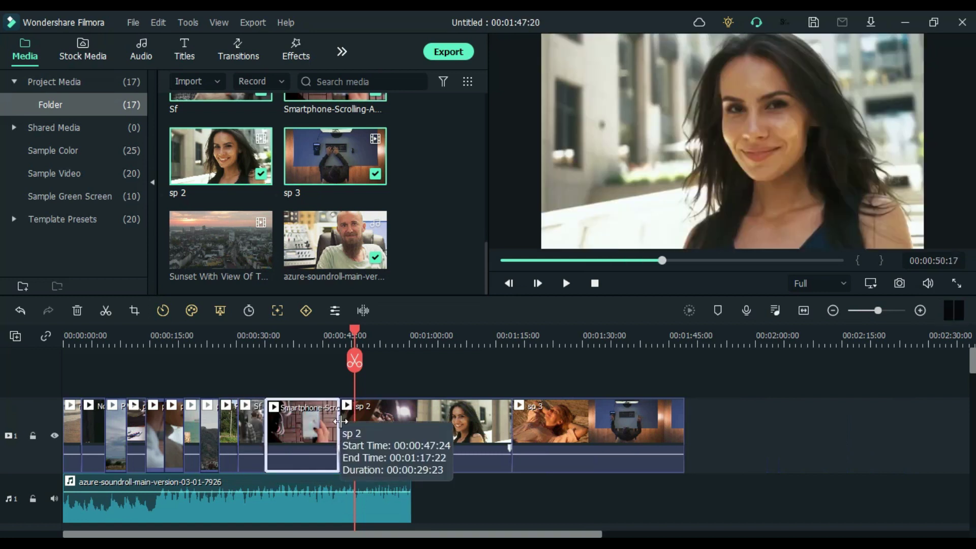
drag(339, 422, 290, 429)
Step: Trim the sp 2 clip to about 6 seconds and the sp 3 clip to about 5 seconds
click(325, 444)
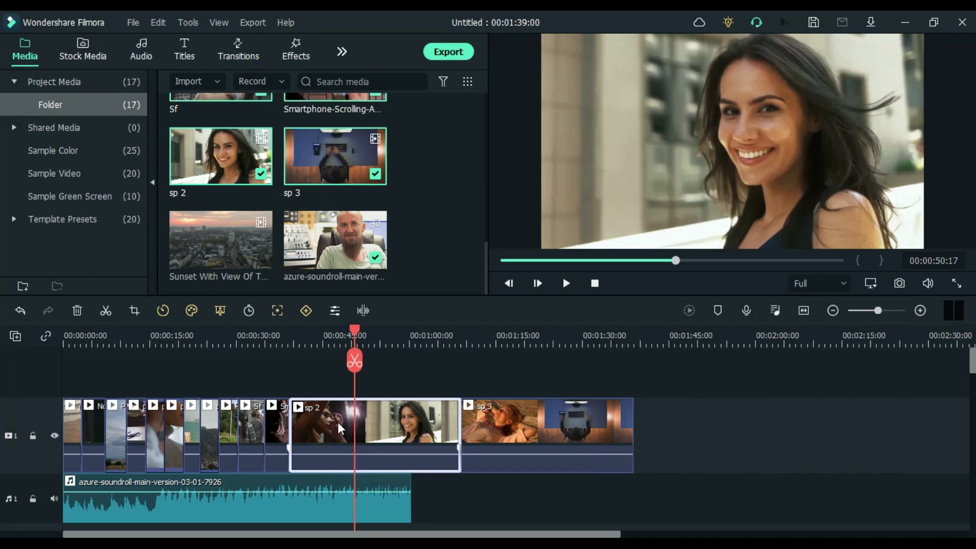
drag(460, 432, 422, 431)
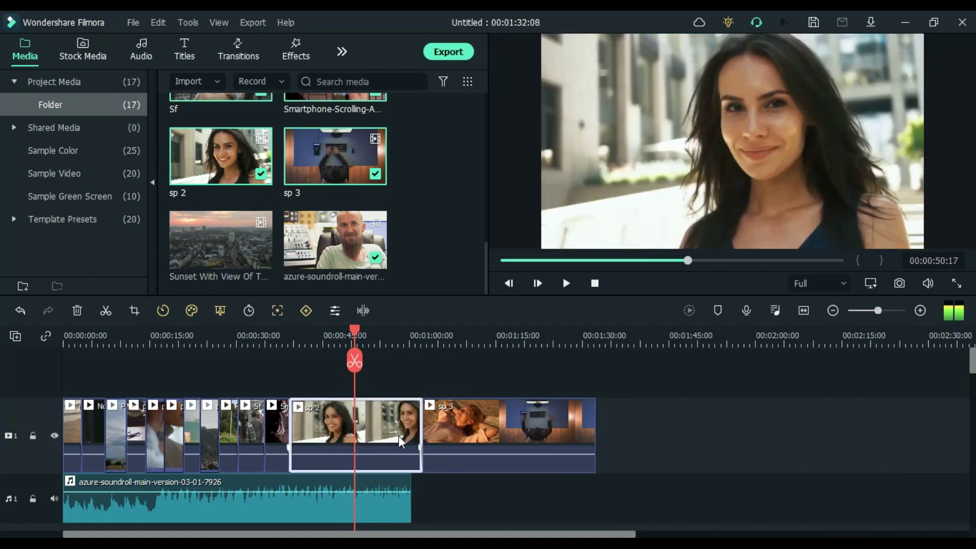
key(Delete)
click(396, 435)
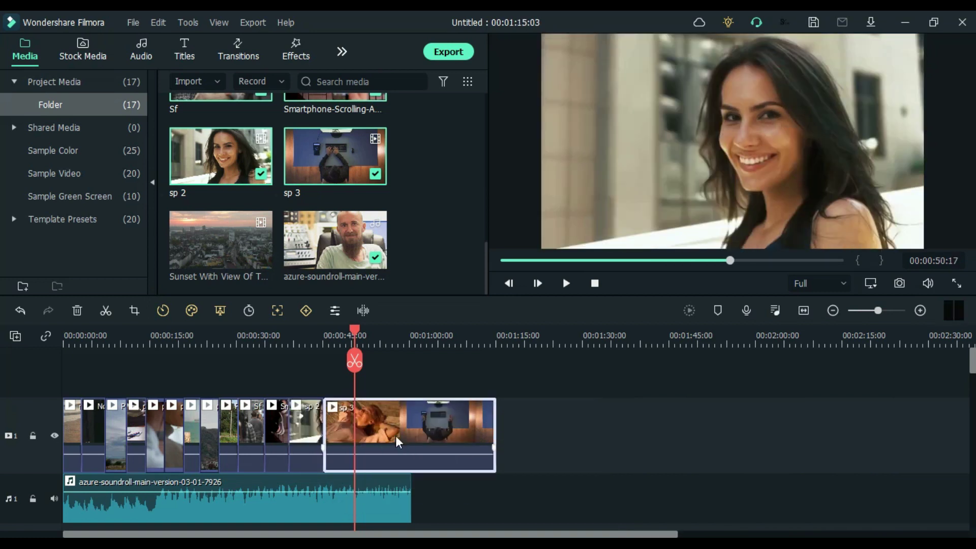
drag(496, 432, 371, 439)
drag(324, 439, 343, 439)
Step: Add the Pretty Green Eyes clip after sp 3 at the end of the video track
scroll(243, 234, down, 5)
drag(316, 121, 339, 137)
click(461, 167)
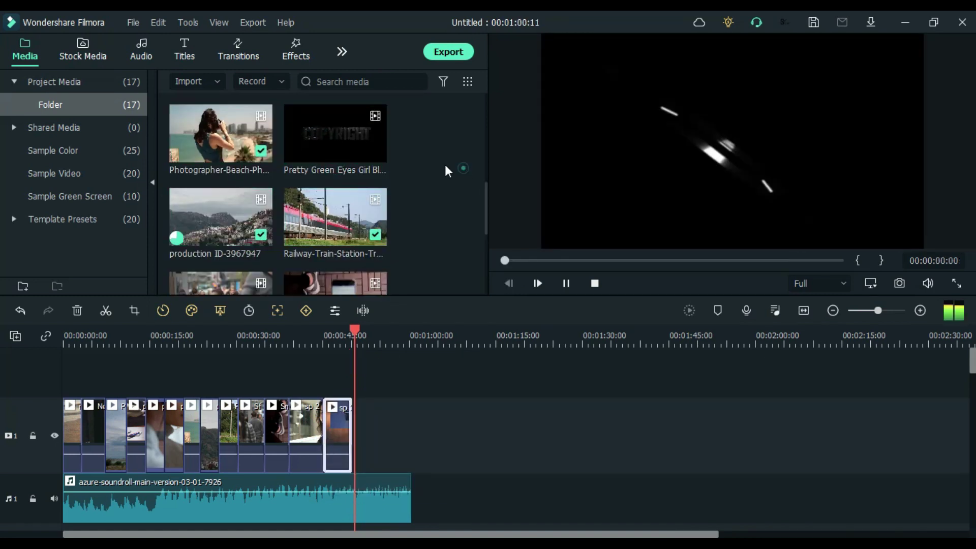
drag(346, 147, 364, 476)
Step: Split the Pretty Green Eyes clip at 00:01:20:04 and about 13 seconds further on, and delete the section before the first cut
click(525, 433)
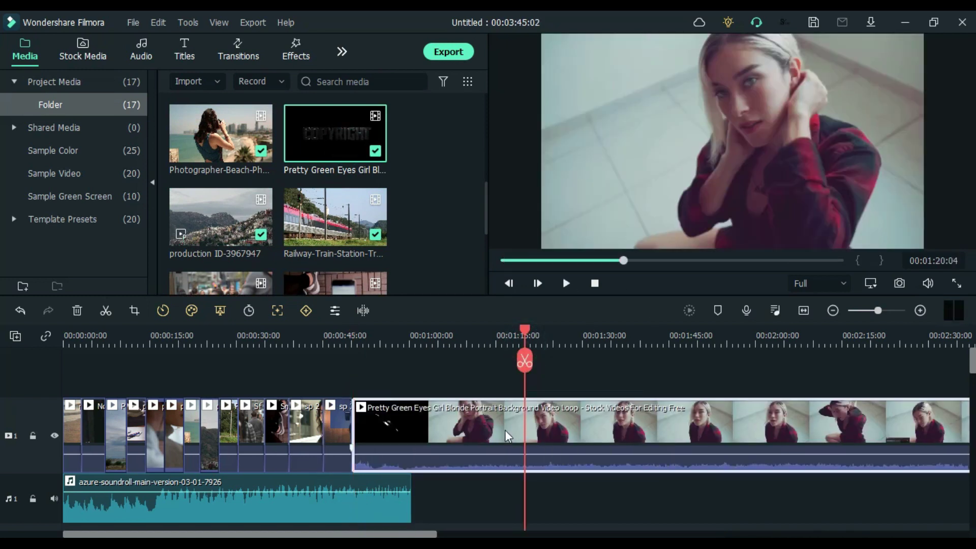
key(ctrl+b)
click(602, 334)
key(ctrl+b)
click(502, 436)
key(Delete)
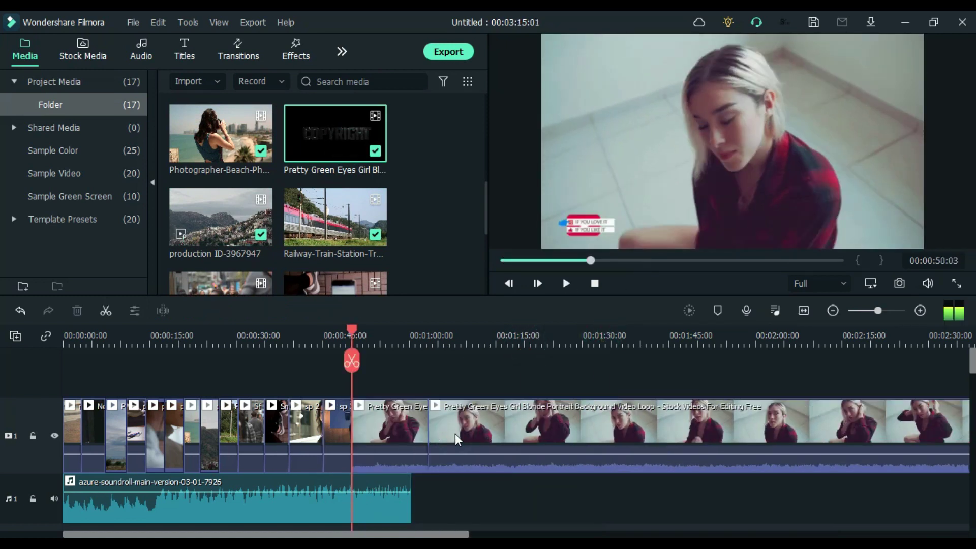
Step: Shorten the first Pretty Green Eyes piece to about 5 seconds and delete the long remaining piece
click(403, 431)
drag(428, 433, 379, 432)
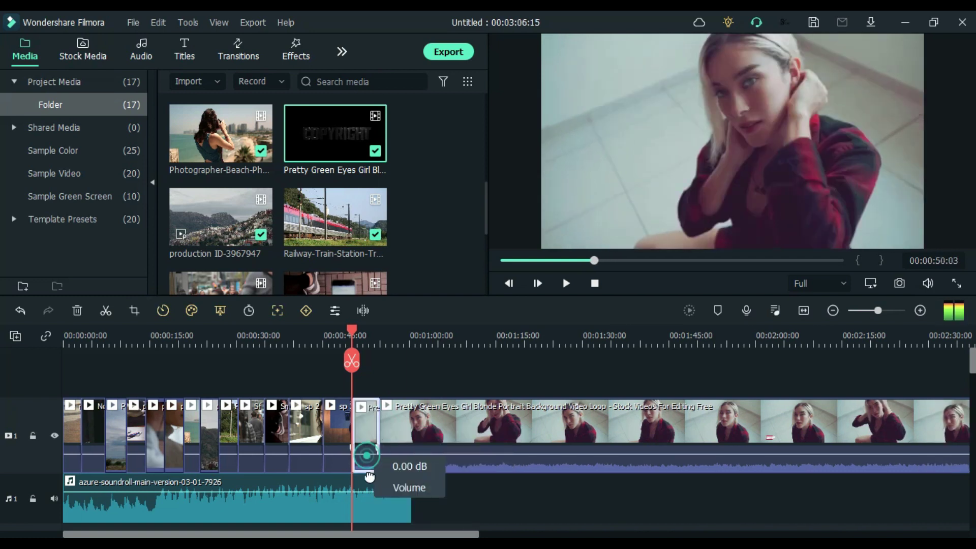
click(795, 313)
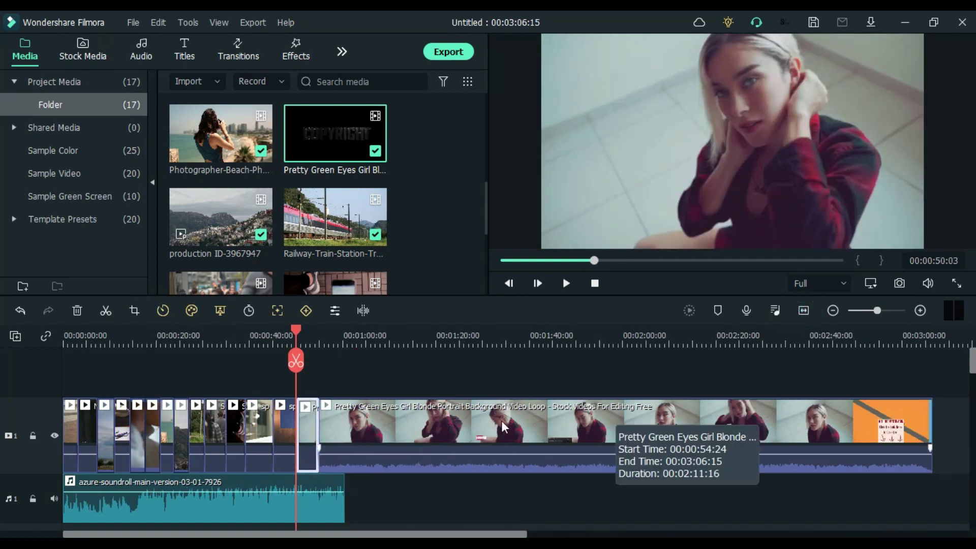
click(647, 336)
click(590, 427)
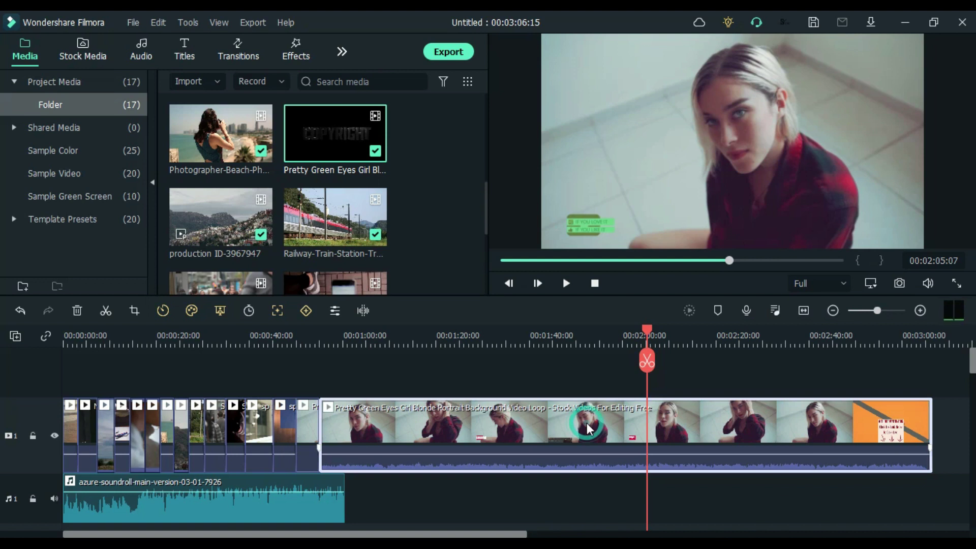
key(Delete)
Step: Place a production ID-3967947 clip at the end of the video track and fit the timeline to the view
drag(282, 327, 332, 444)
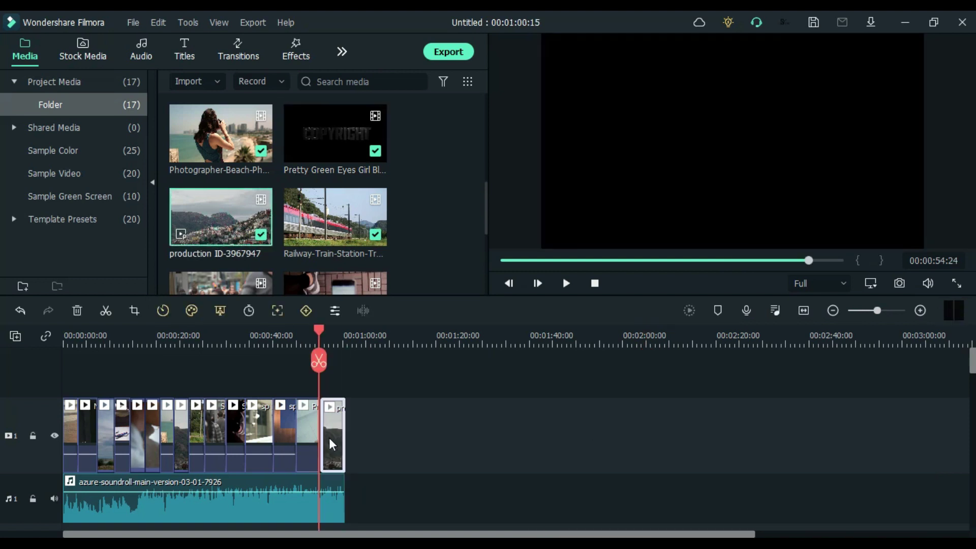
click(804, 311)
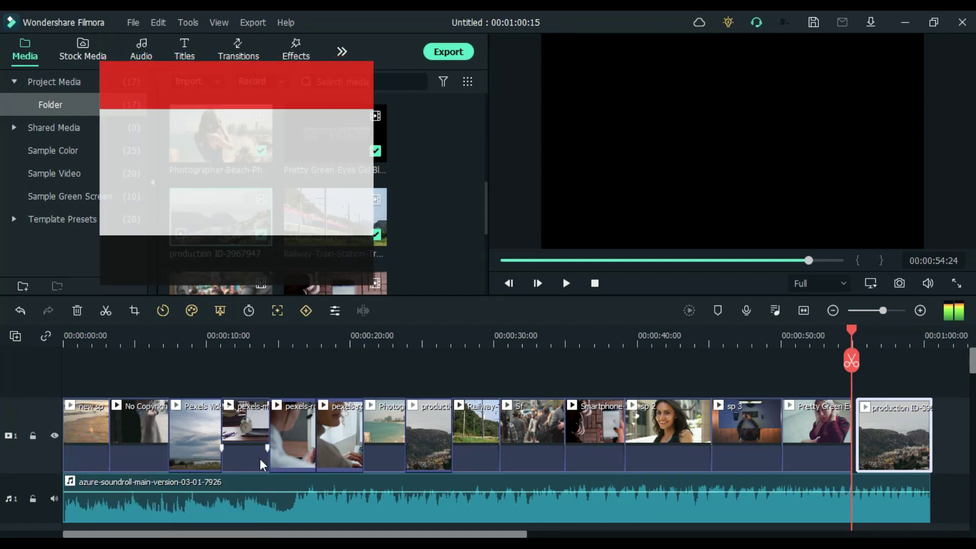
Step: Open the transitions library, check the favorites, and list the downloaded transitions
click(243, 49)
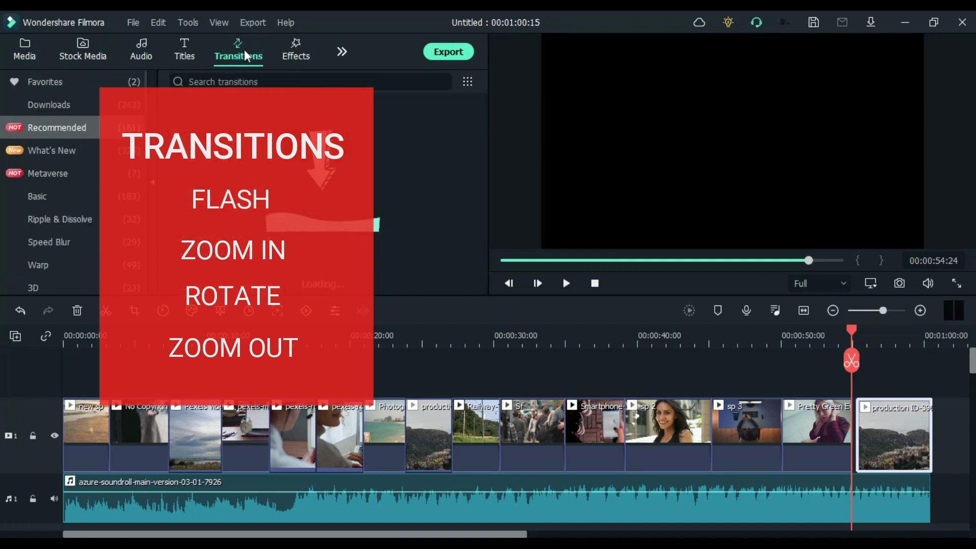
click(110, 88)
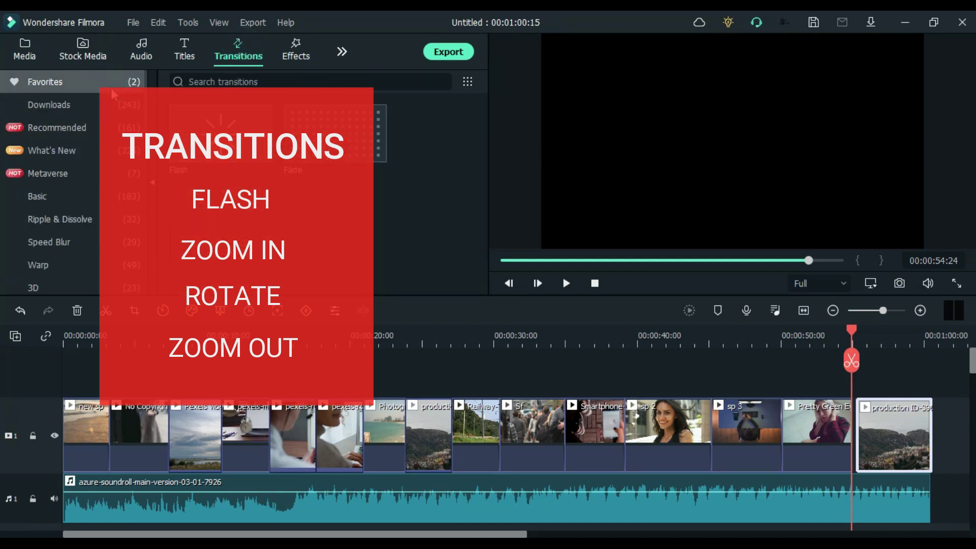
click(115, 104)
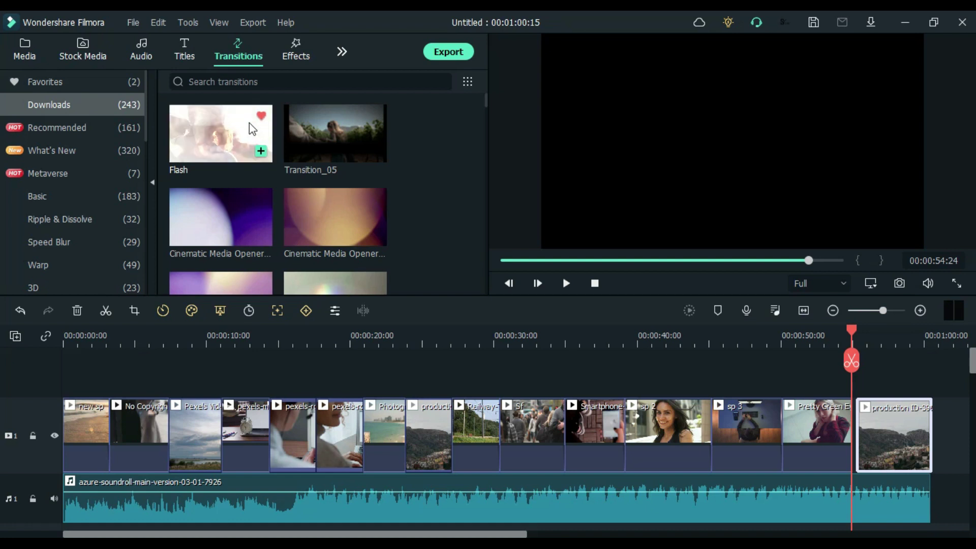
Step: Remove Flash from the favorite transitions and mark it as a favorite again
click(262, 116)
click(86, 81)
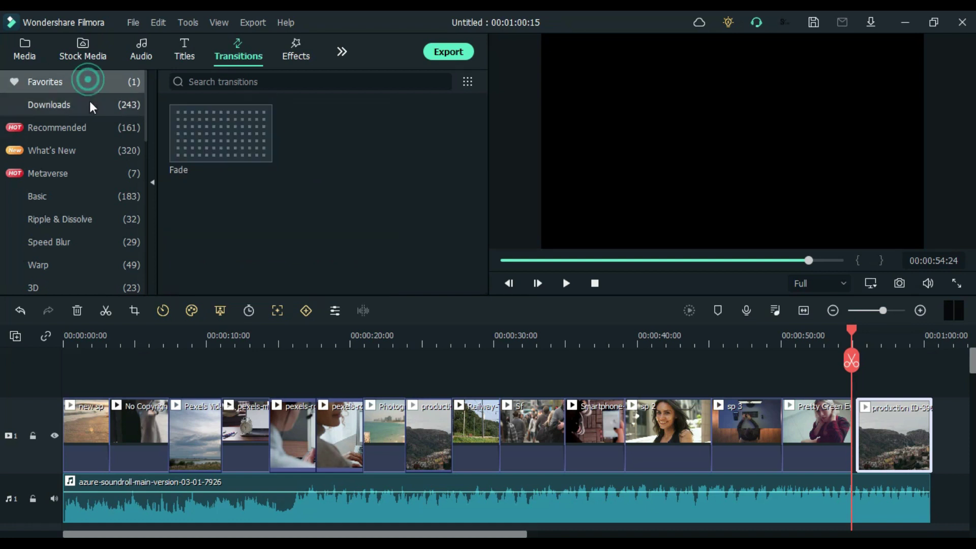
click(87, 104)
click(261, 115)
Step: Search the downloaded transitions for "zoom" and preview the Fuzzy Zoom 2 transition
click(263, 81)
text(zoom)
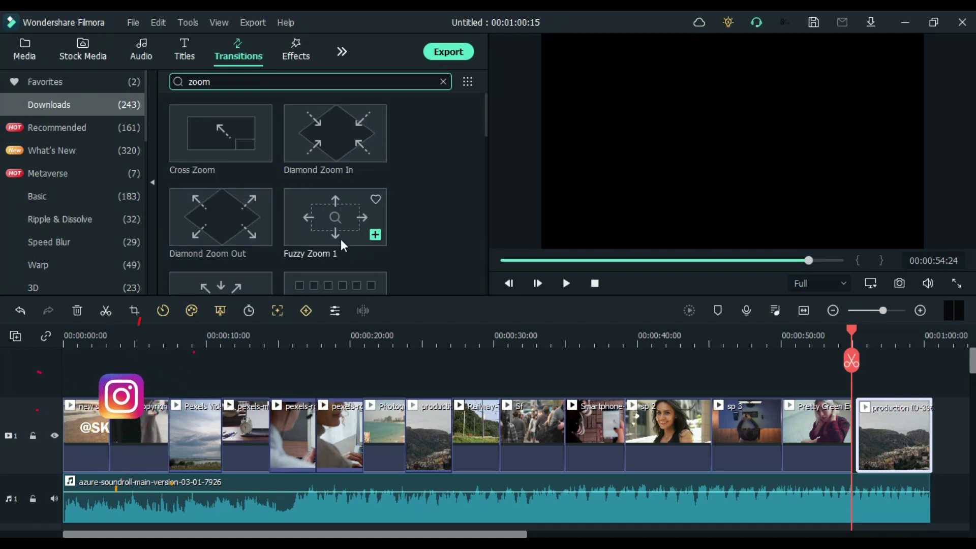
mouse_move(242, 236)
scroll(222, 227, down, 3)
click(215, 117)
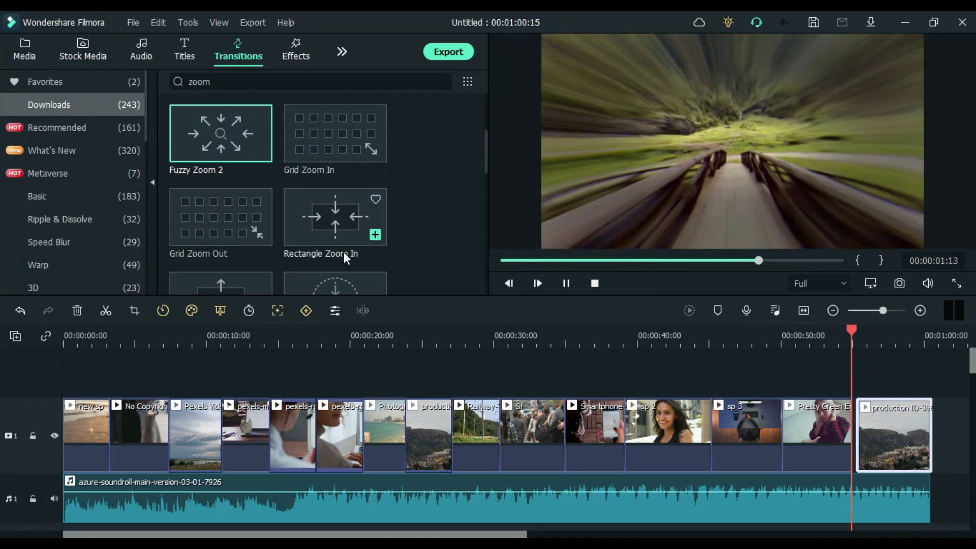
Step: Mark the Warp Zoom 3 and Warp Zoom 6 transitions as favorites
scroll(339, 249, down, 5)
click(211, 99)
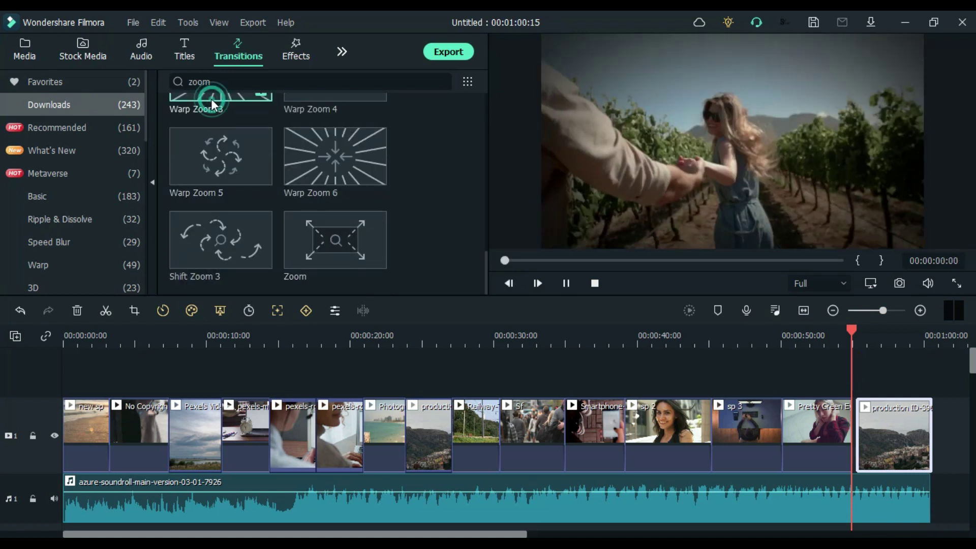
click(260, 116)
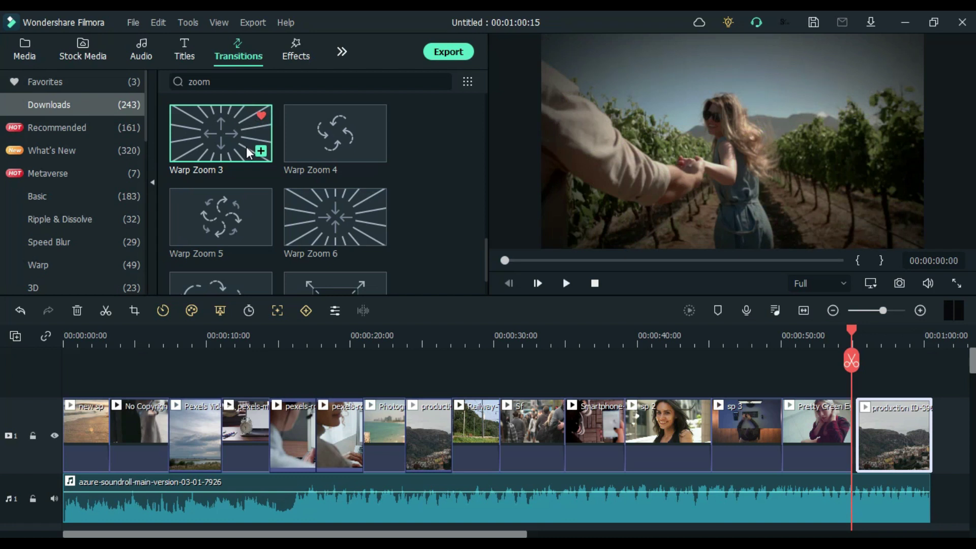
click(376, 200)
Step: Search the downloaded transitions for "or" and mark Orb 4 as a favorite
double_click(214, 80)
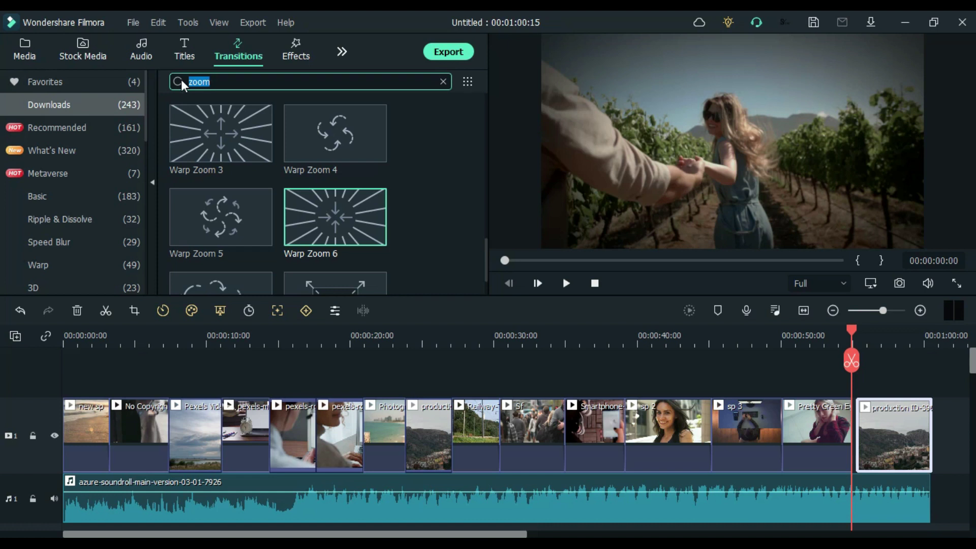
scroll(242, 231, down, 5)
text(or)
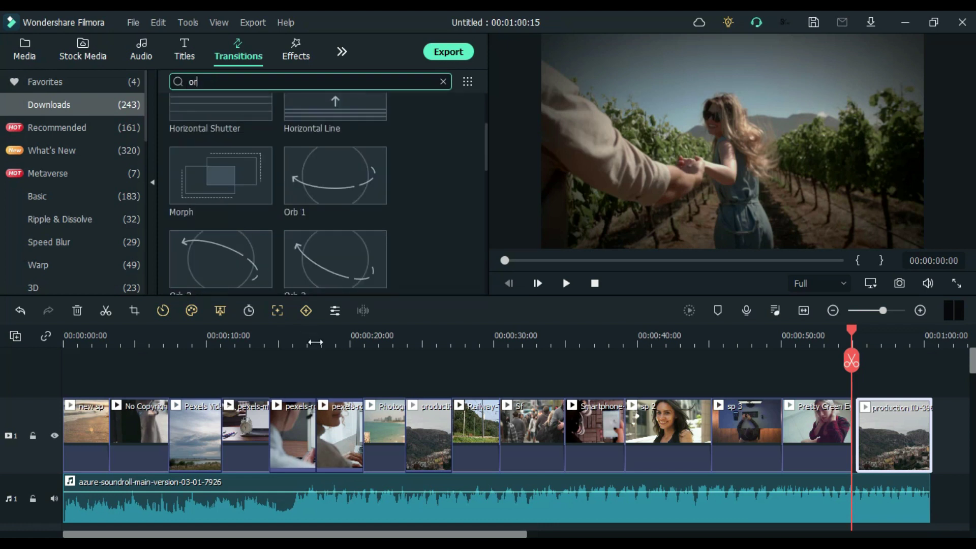
scroll(244, 229, down, 3)
click(262, 122)
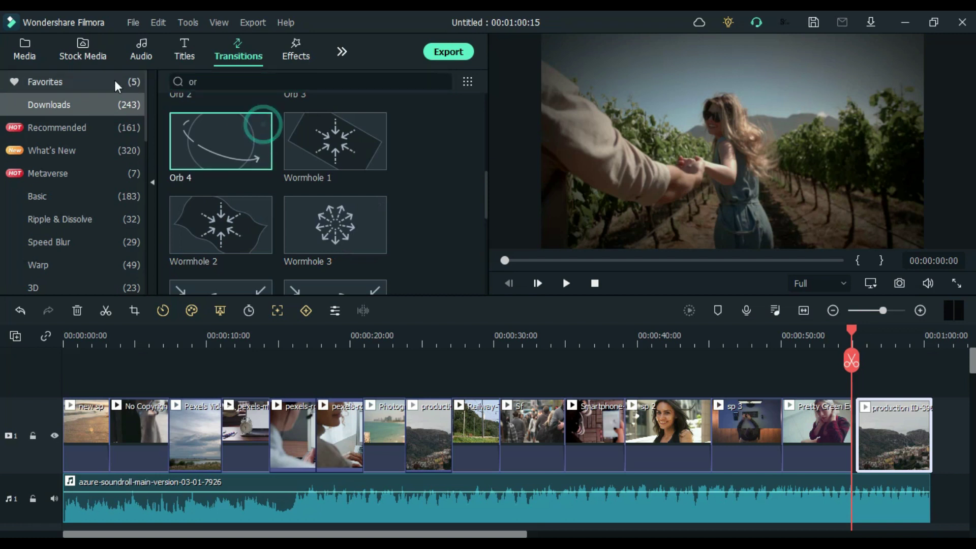
Step: List the favorite transitions and remove Fade from them
click(109, 81)
scroll(355, 253, up, 2)
click(260, 116)
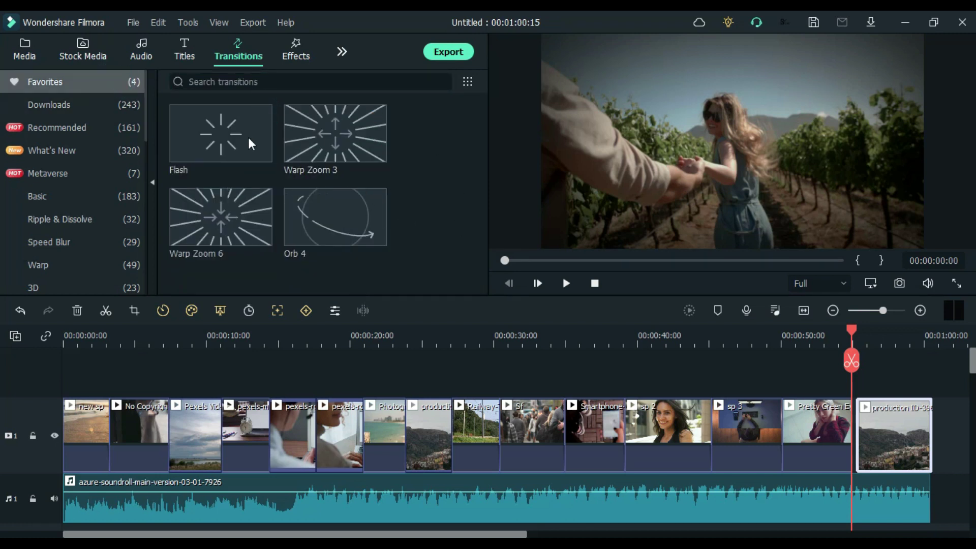
Step: Add Flash at the start of the first clip and Warp Zoom 3 between the first and second clips
mouse_move(218, 152)
drag(218, 151, 91, 436)
mouse_move(367, 151)
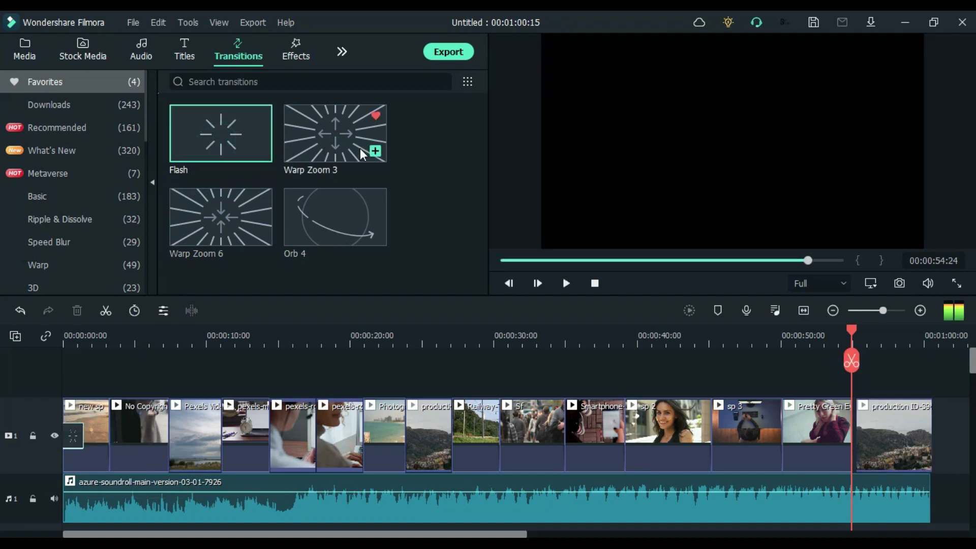
drag(321, 151, 314, 172)
drag(168, 390, 104, 432)
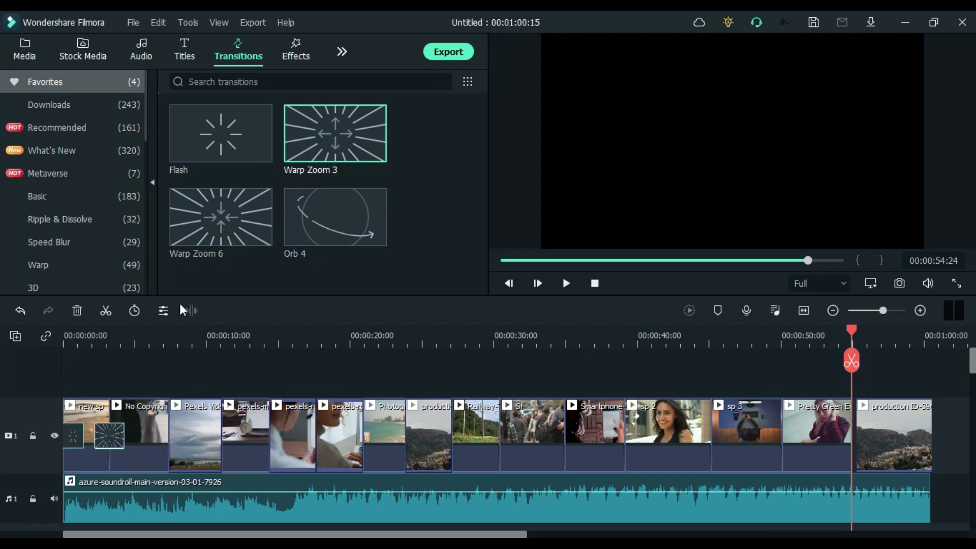
Step: Join the second through sixth clips with Orb 4, Warp Zoom 6, Flash and Warp Zoom 3 transitions, in that order
drag(306, 239, 168, 435)
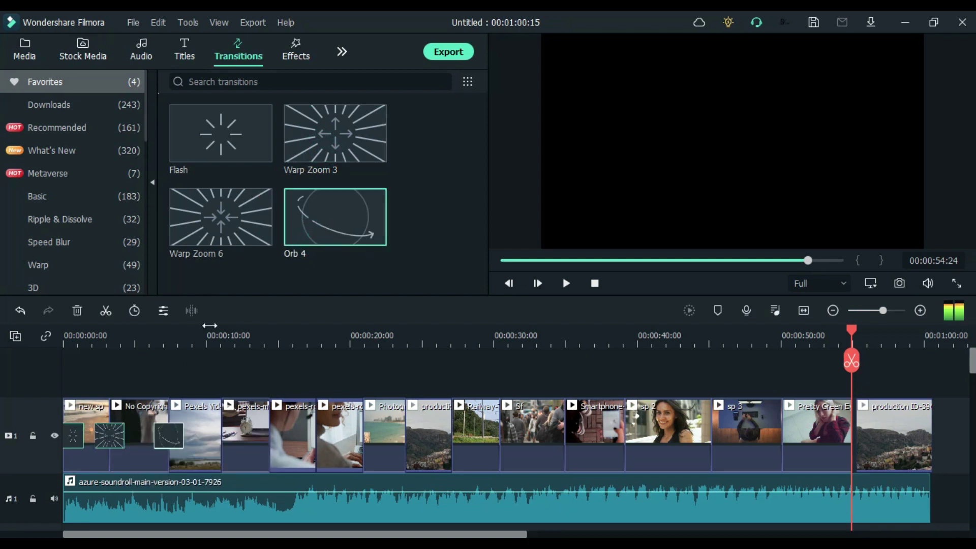
drag(209, 229, 221, 435)
drag(204, 153, 263, 439)
drag(316, 153, 316, 436)
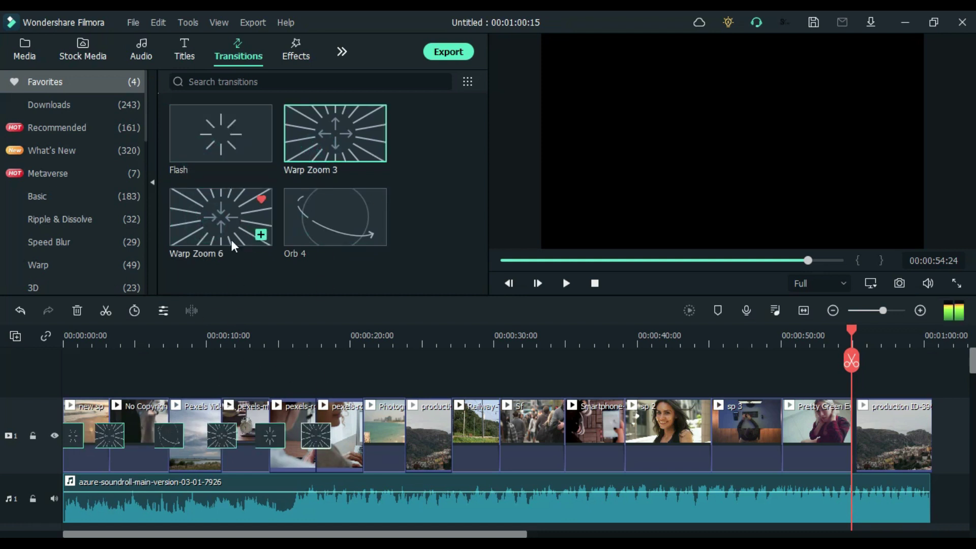
Step: Join the sixth through tenth clips with Orb 4, Warp Zoom 6, Flash and Warp Zoom 3 transitions, in that order
drag(308, 235, 363, 435)
drag(239, 228, 406, 437)
drag(222, 156, 451, 436)
drag(325, 152, 500, 436)
Step: Put Orb 4 before the Smartphone clip, Warp Zoom 6 after it, Flash before sp 3 and Warp Zoom 3 before Pretty Green Eyes
drag(191, 229, 625, 436)
drag(325, 219, 565, 436)
drag(210, 148, 705, 433)
drag(316, 135, 780, 434)
Step: Close the gap before the last production ID clip and join it to Pretty Green Eyes with Orb 4
click(188, 236)
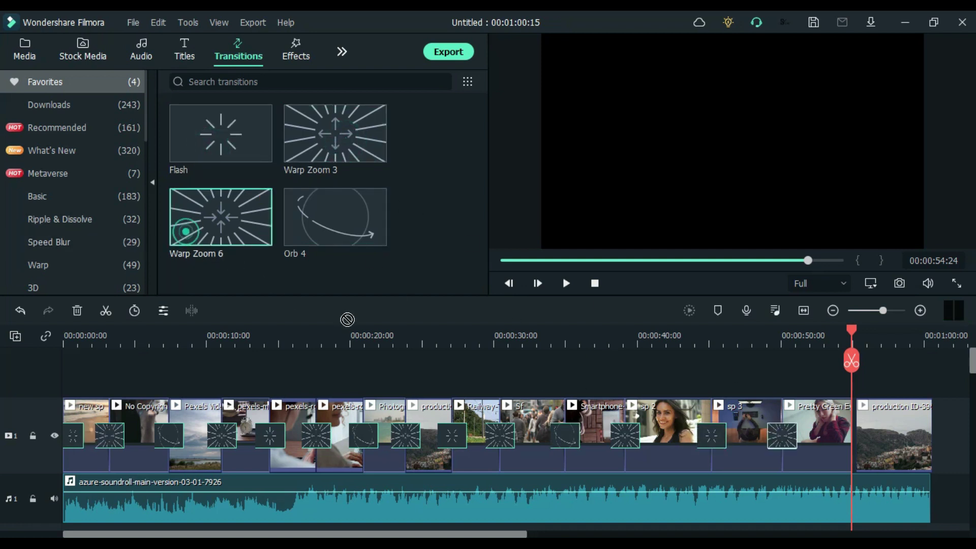
drag(337, 215, 855, 430)
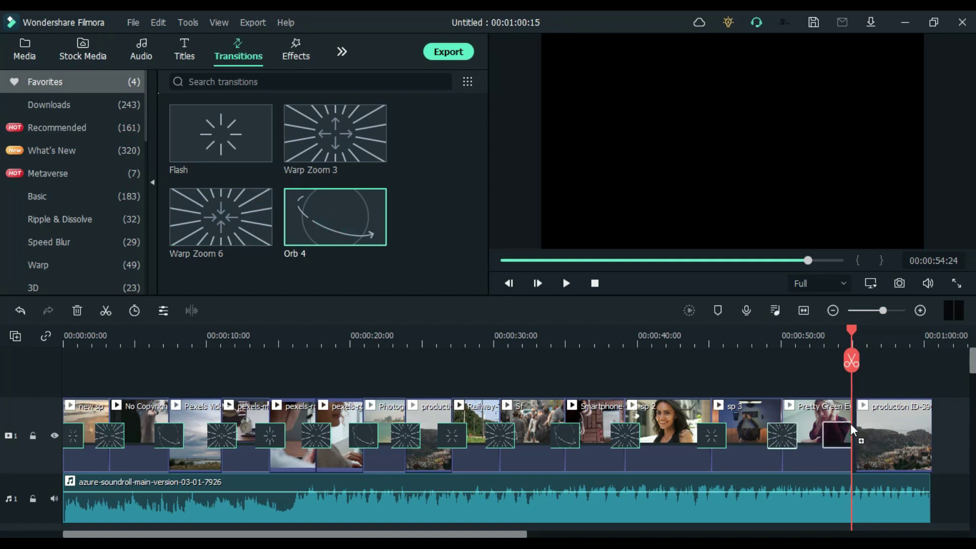
click(870, 433)
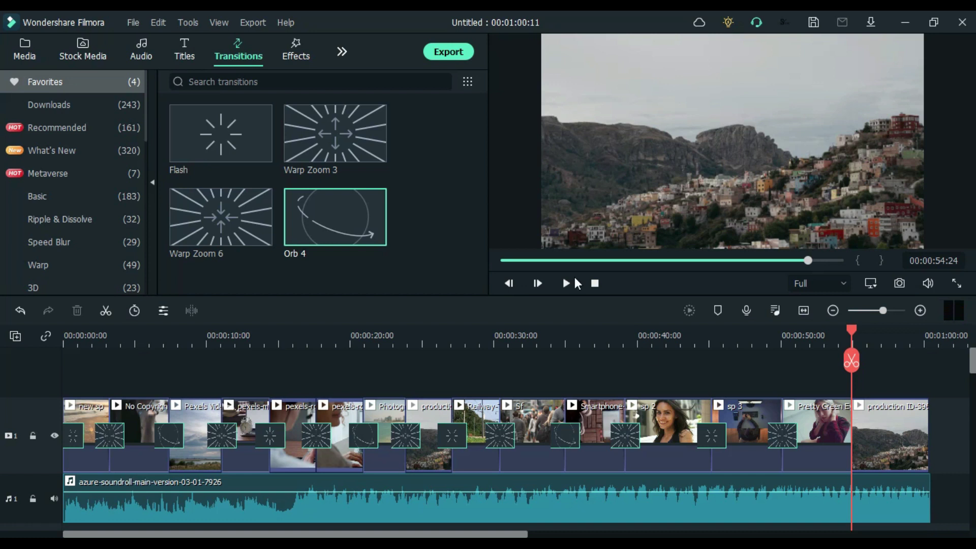
click(376, 234)
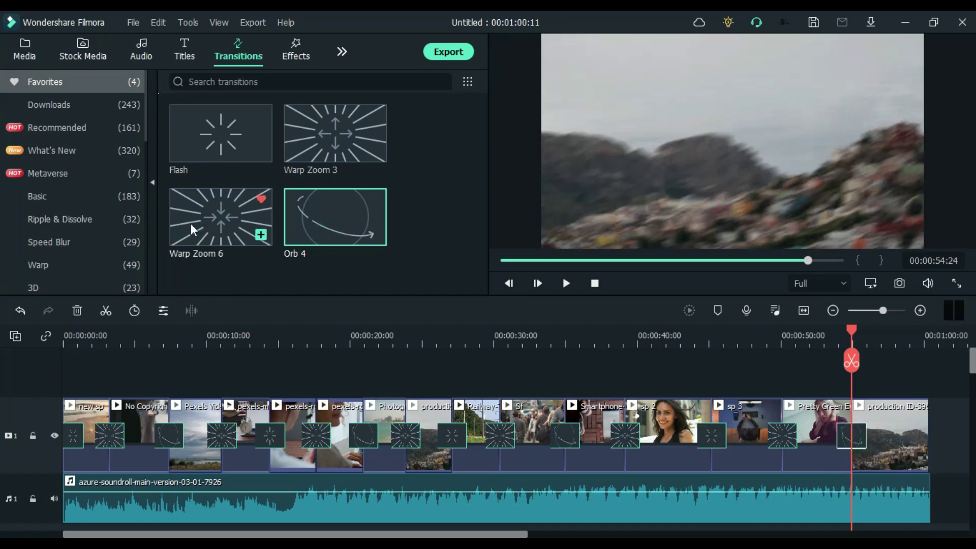
Step: Return the playhead to the start, set the preview playback quality to 1/4, and play the video
drag(855, 338, 3, 427)
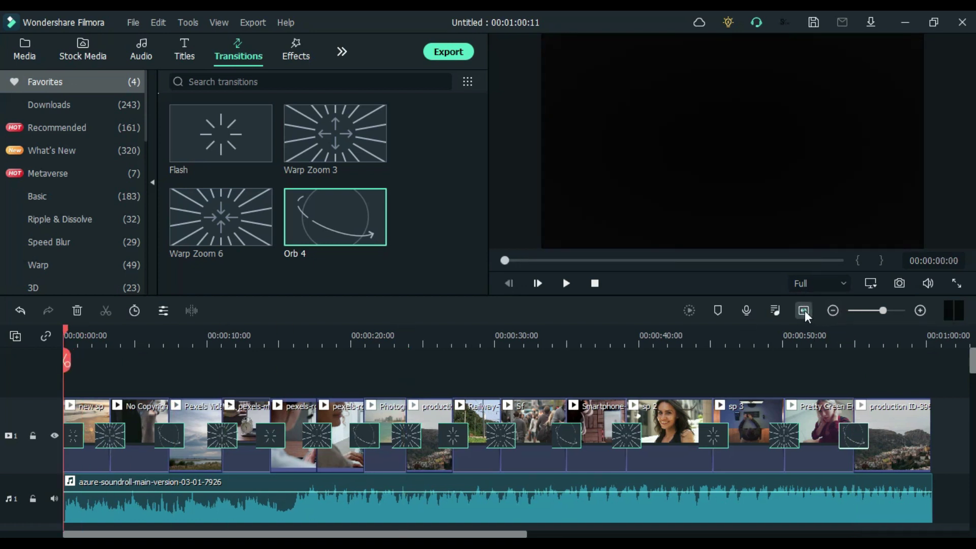
click(838, 283)
click(815, 357)
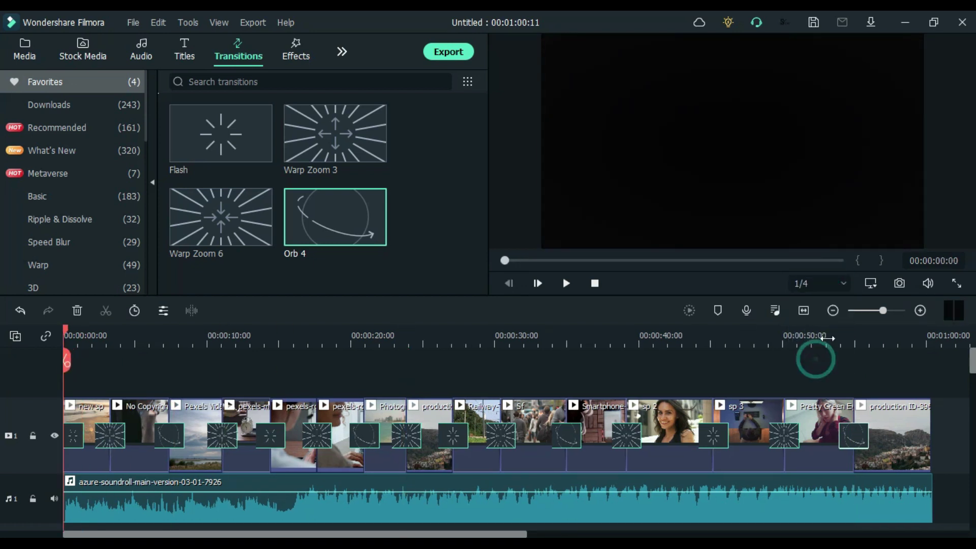
click(568, 282)
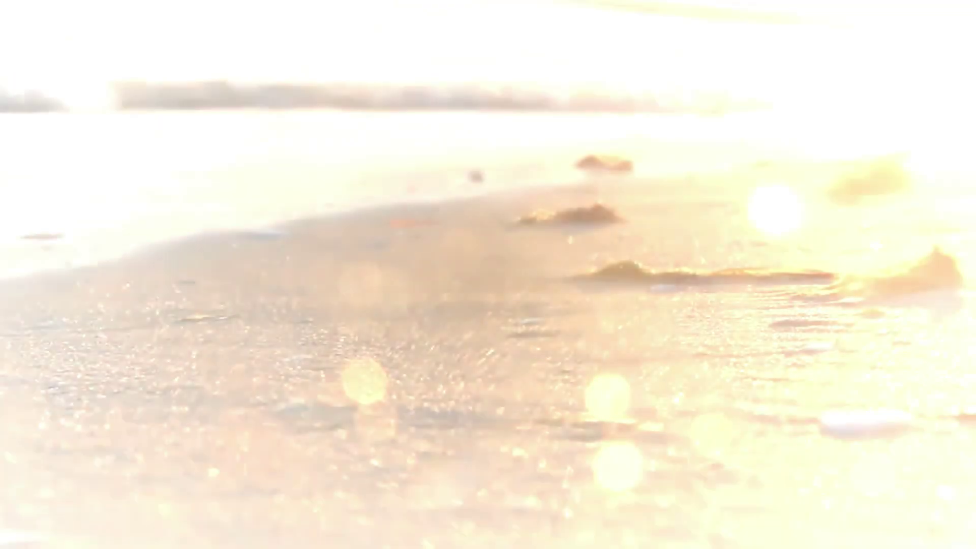